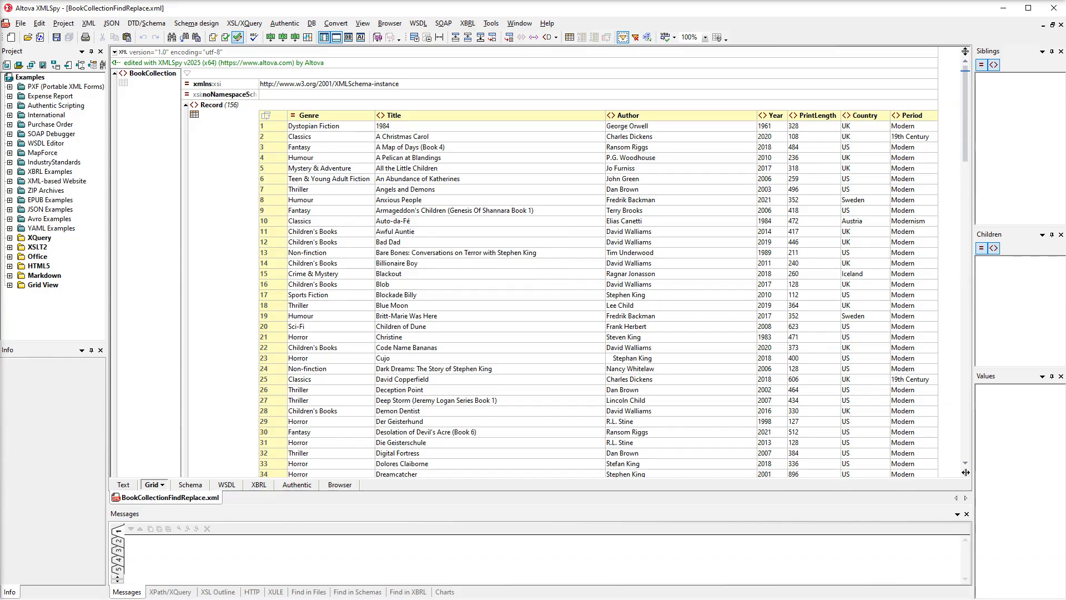
Step: Search the book collection document for "child"
key(ctrl+f)
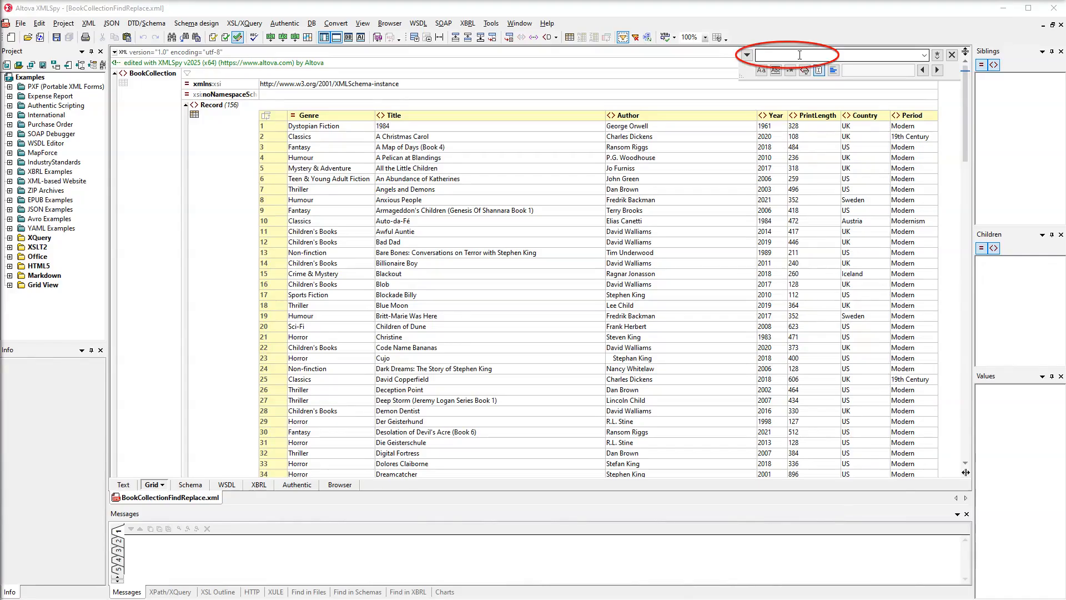
click(800, 55)
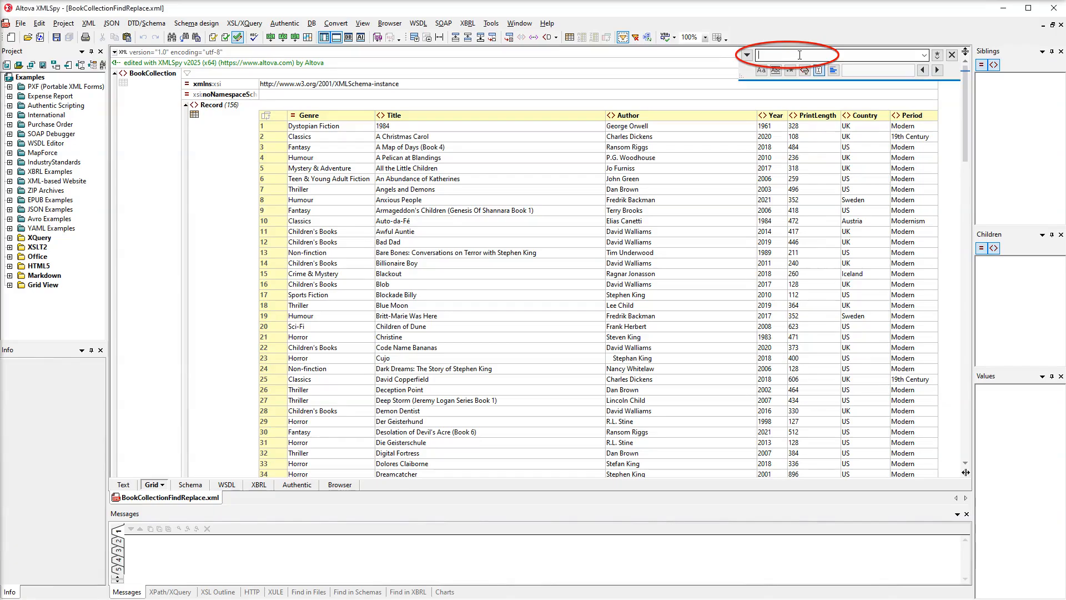
text(child)
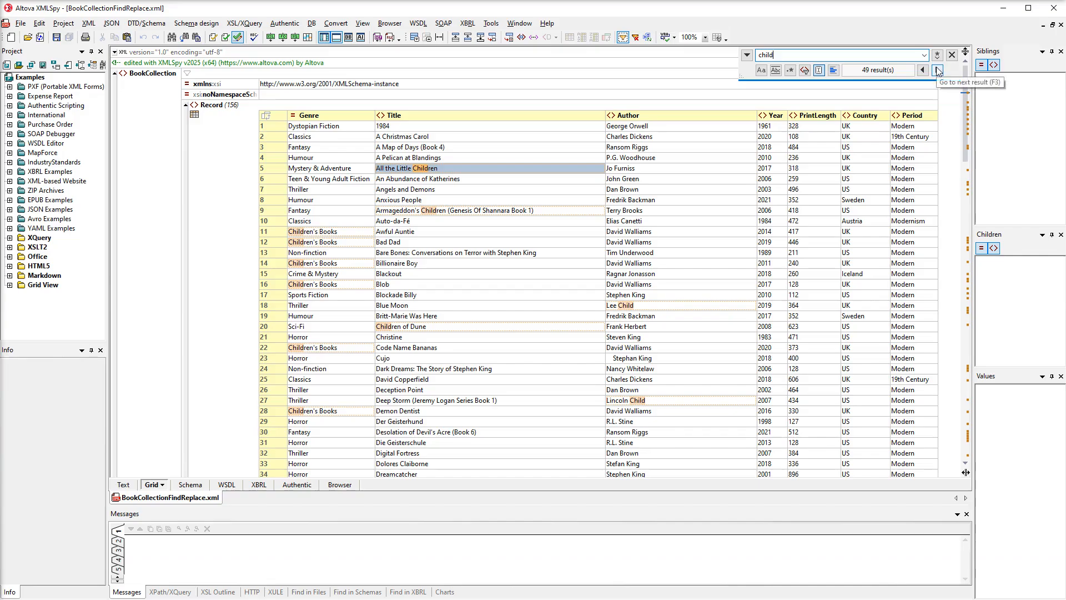
Step: Step forward through the "child" matches to record 14 and back to the title in record 5
click(938, 70)
click(938, 70)
click(938, 70)
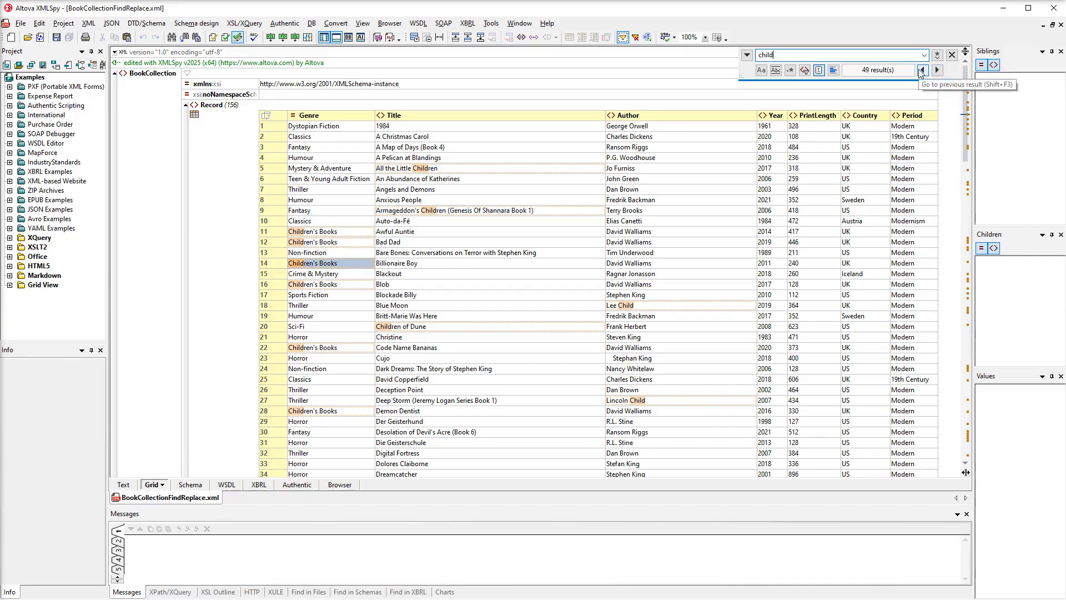
click(922, 71)
click(921, 71)
click(921, 70)
click(921, 71)
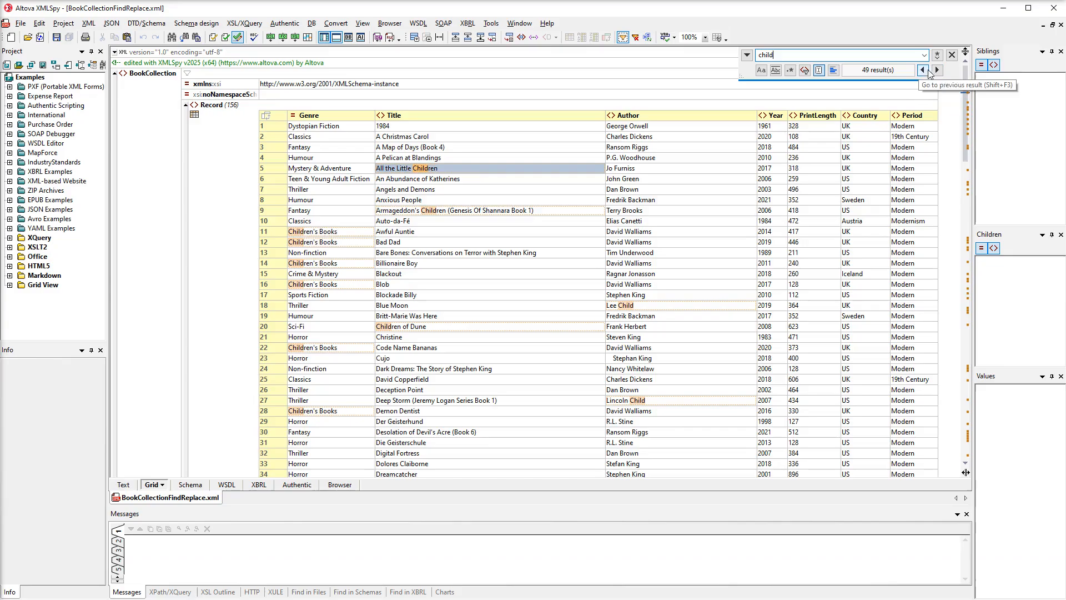
Step: Filter the search results so that only Element Contents are included
click(805, 72)
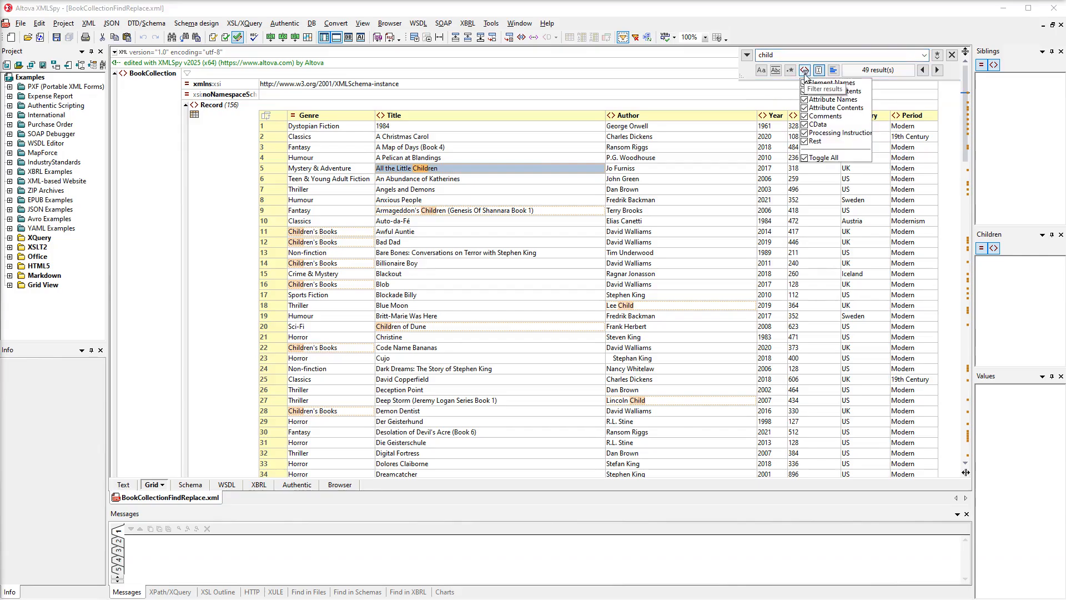
click(805, 158)
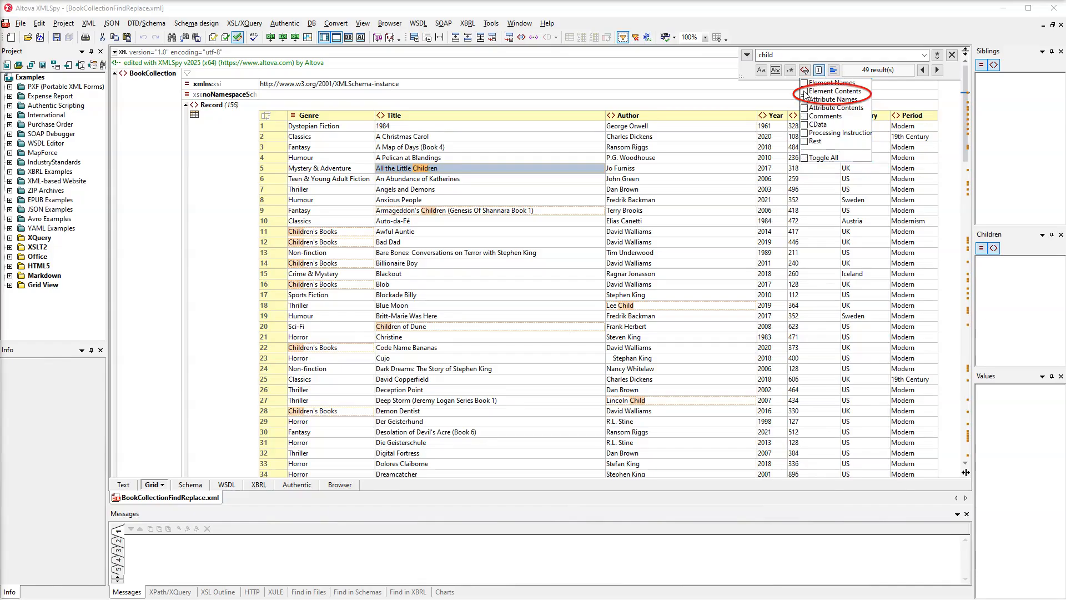
click(805, 92)
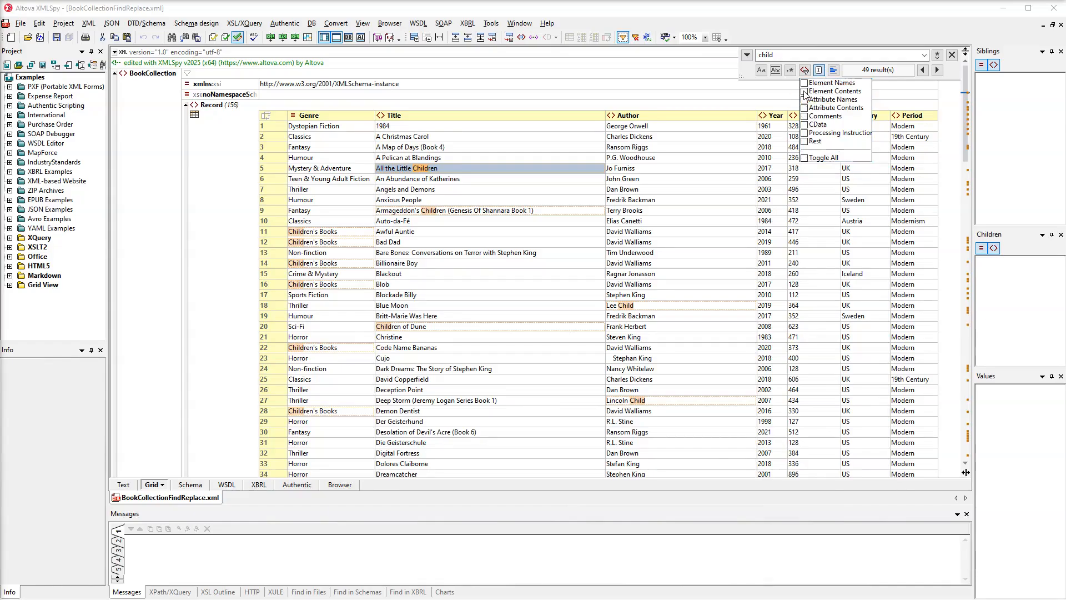
click(951, 72)
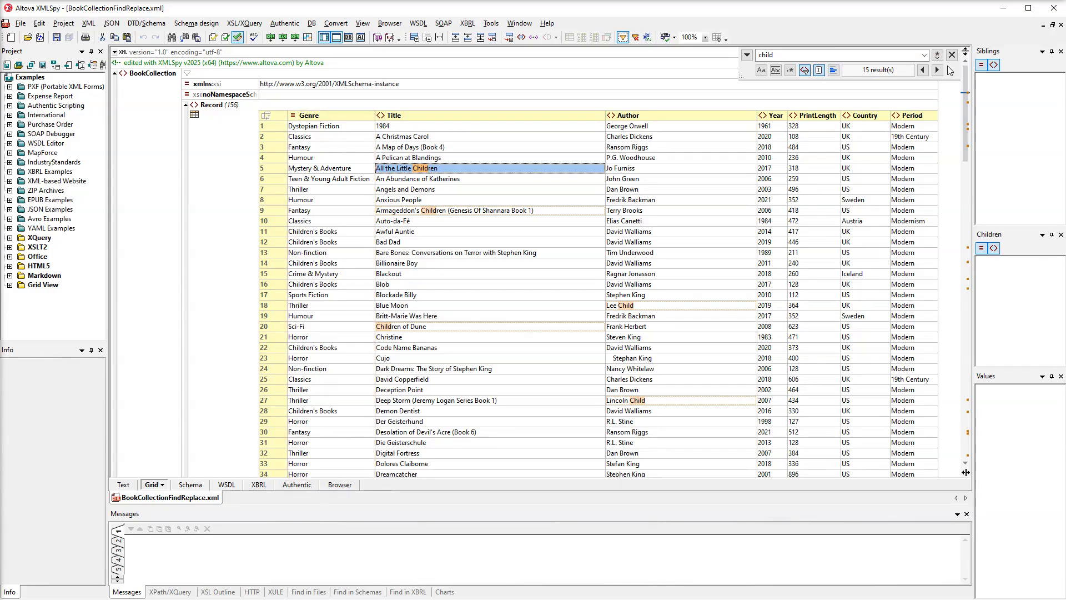
Step: Limit the search to whole-word matches within the Title column and go to the next match
click(460, 114)
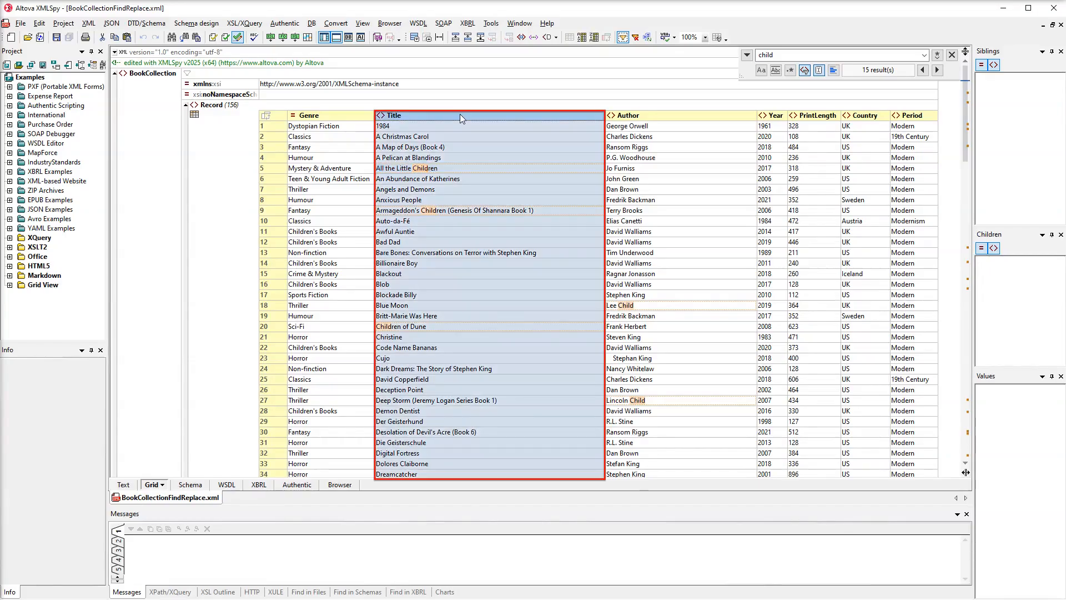
click(833, 71)
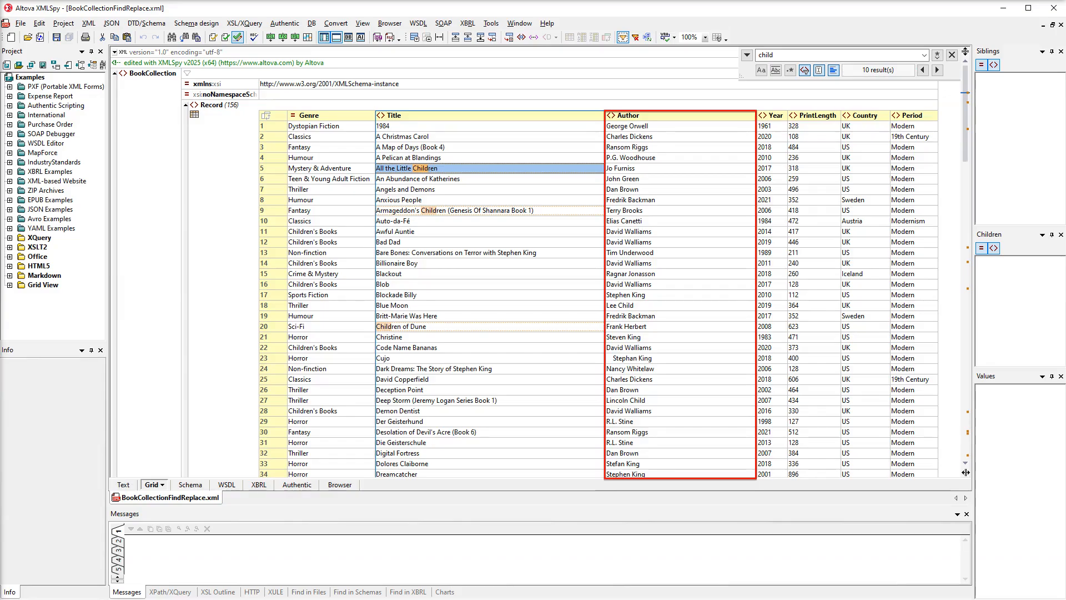
click(776, 72)
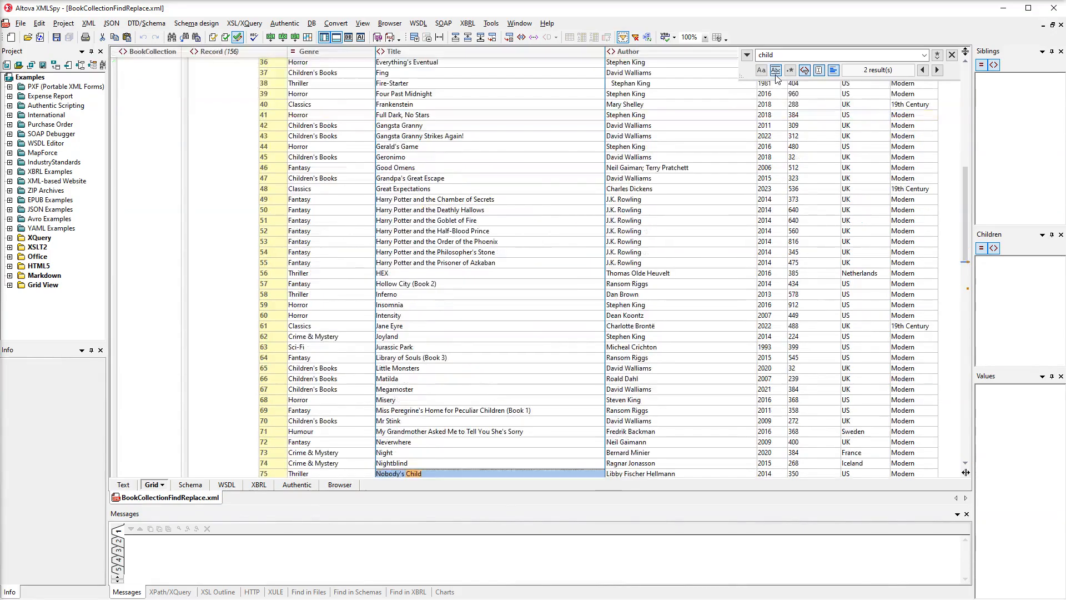
click(937, 69)
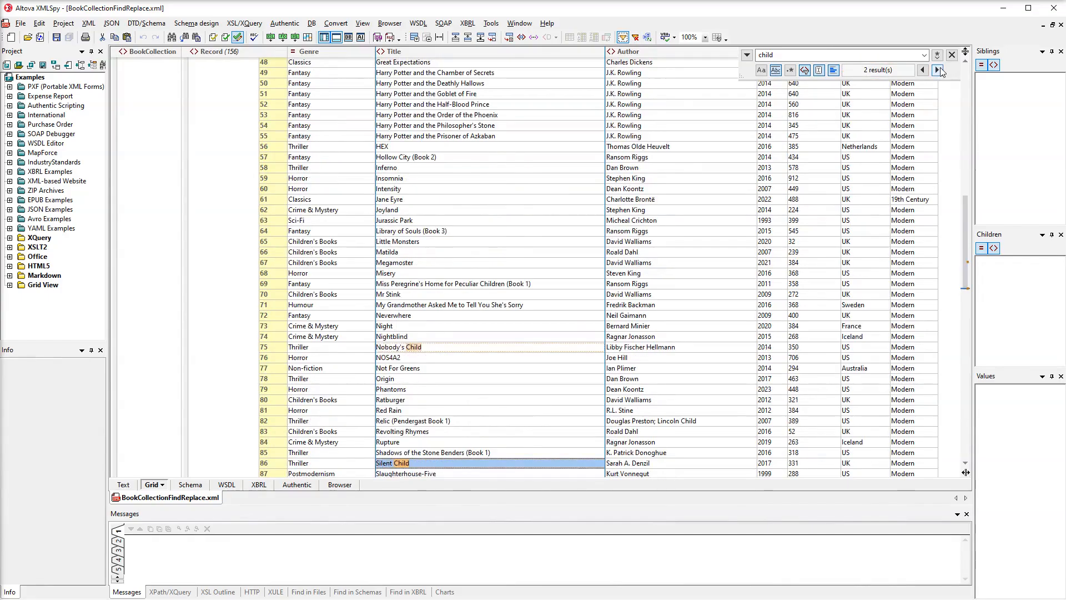
Step: Try case-sensitive matching, and reset the search to any case, partial words, all node types and the whole document
click(760, 73)
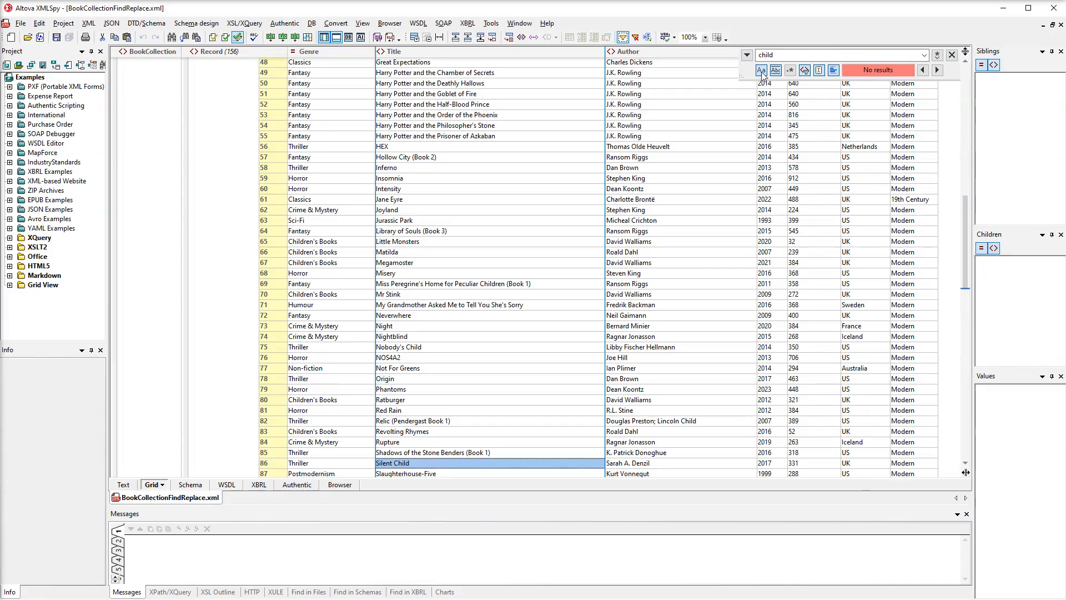
click(763, 71)
click(762, 71)
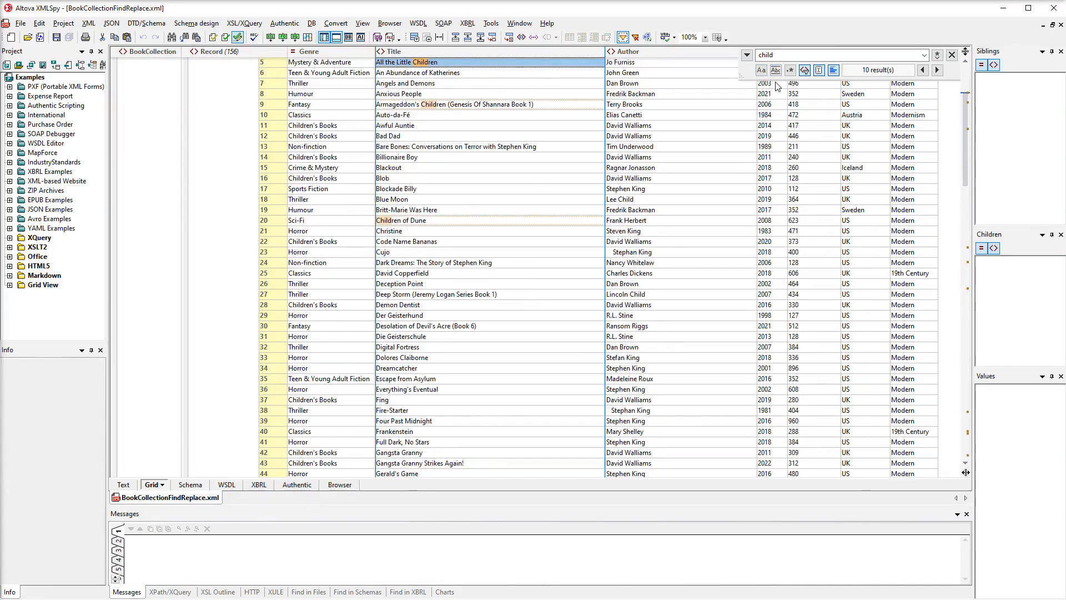
click(805, 70)
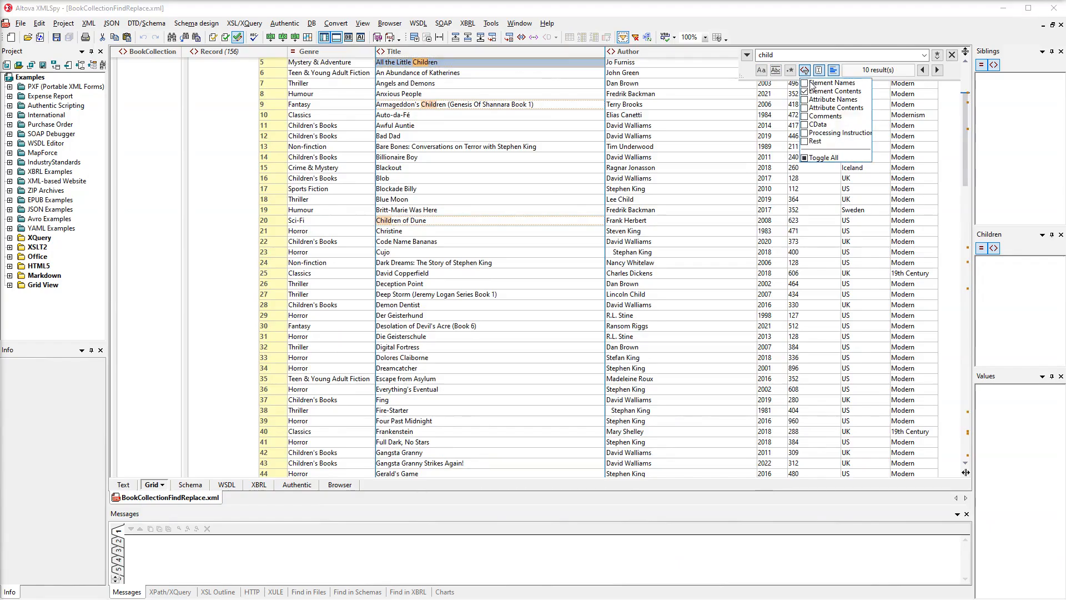
click(805, 158)
click(833, 71)
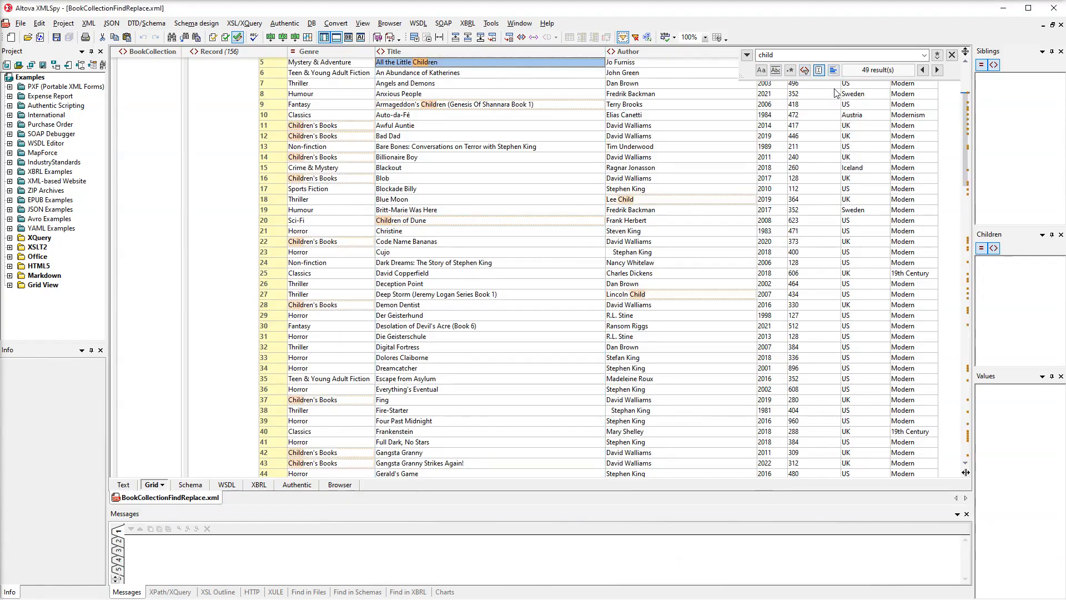
Step: Replace the search term with "Ste" and enable regular expressions for the search
key(BackSpace)
key(BackSpace)
key(BackSpace)
key(BackSpace)
key(BackSpace)
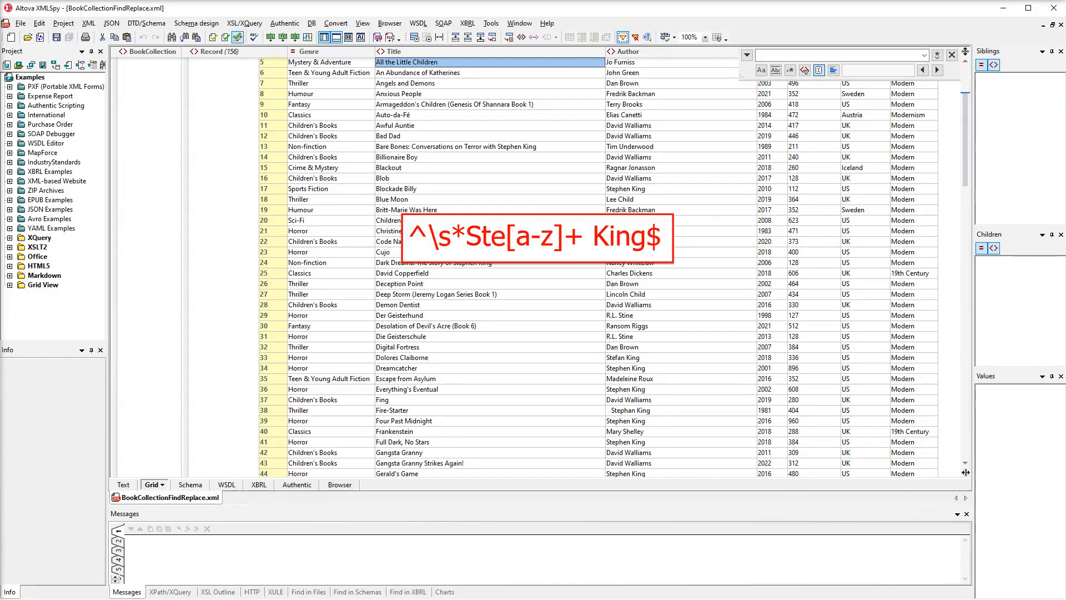
click(937, 55)
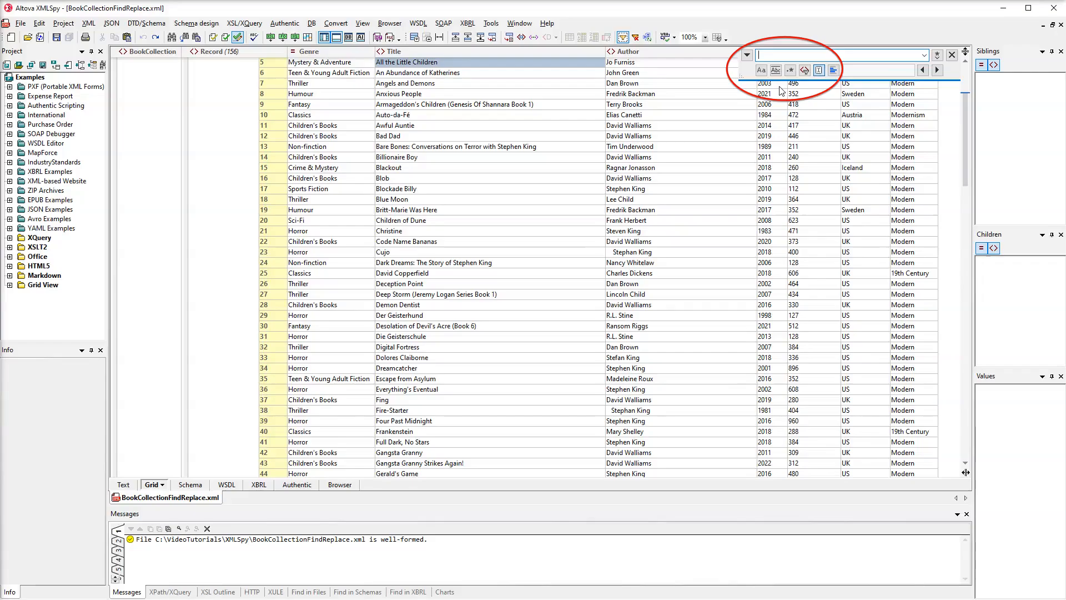
text(Ste)
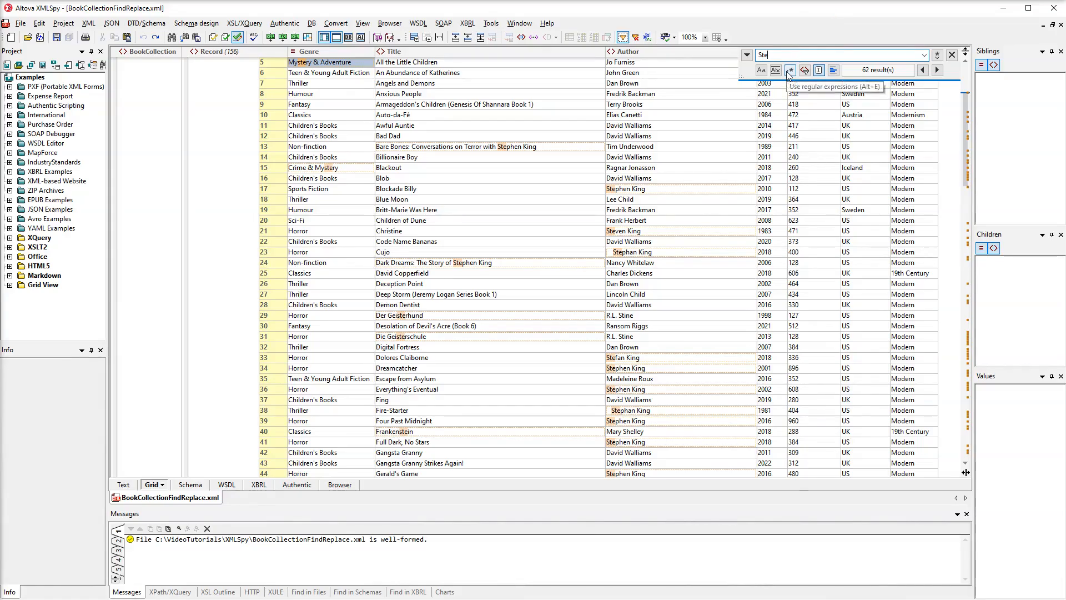
click(789, 71)
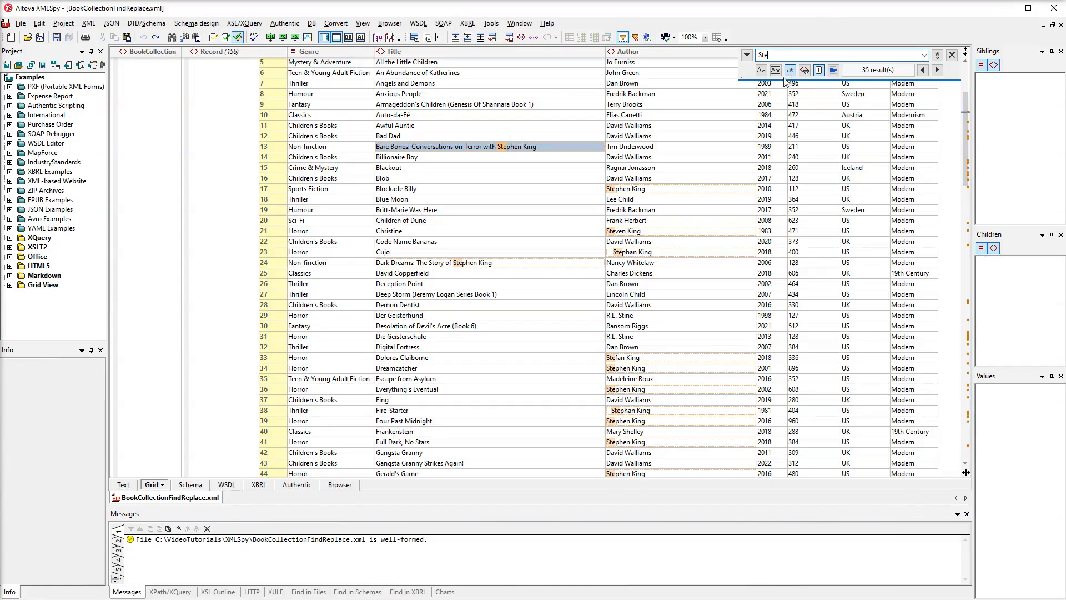
Step: Extend the search pattern to Ste[a-z]+ King using the Character in Range and 1 or More Matches expressions
click(938, 56)
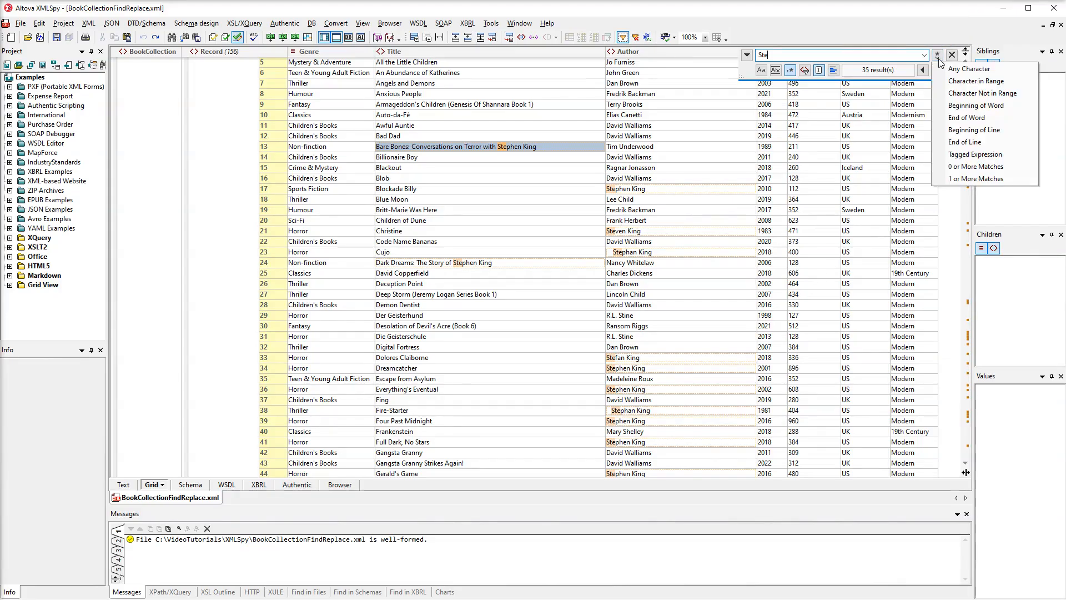
click(943, 82)
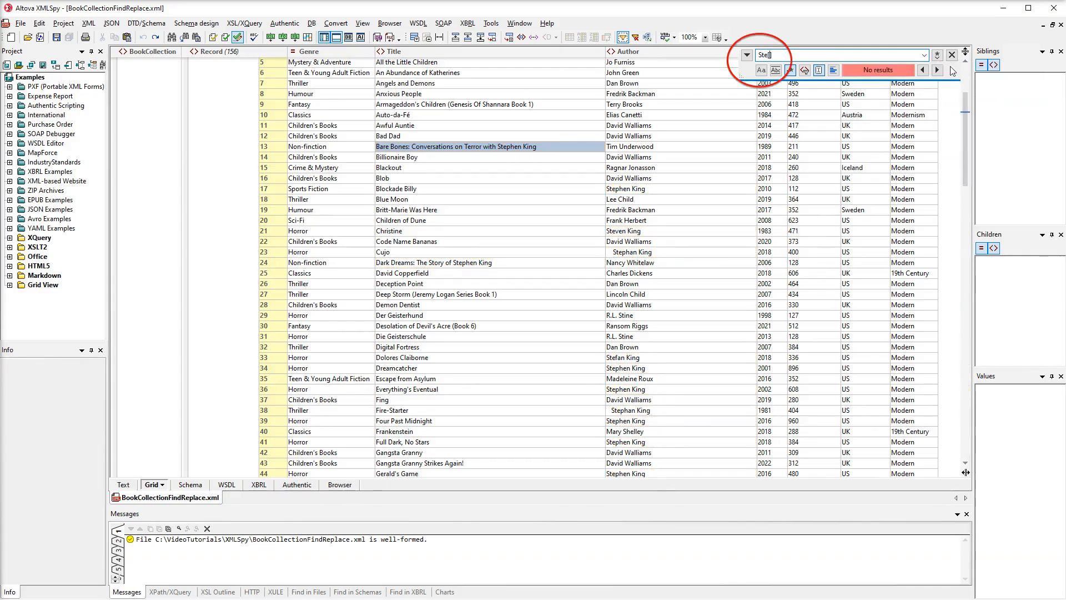
text(a-z)
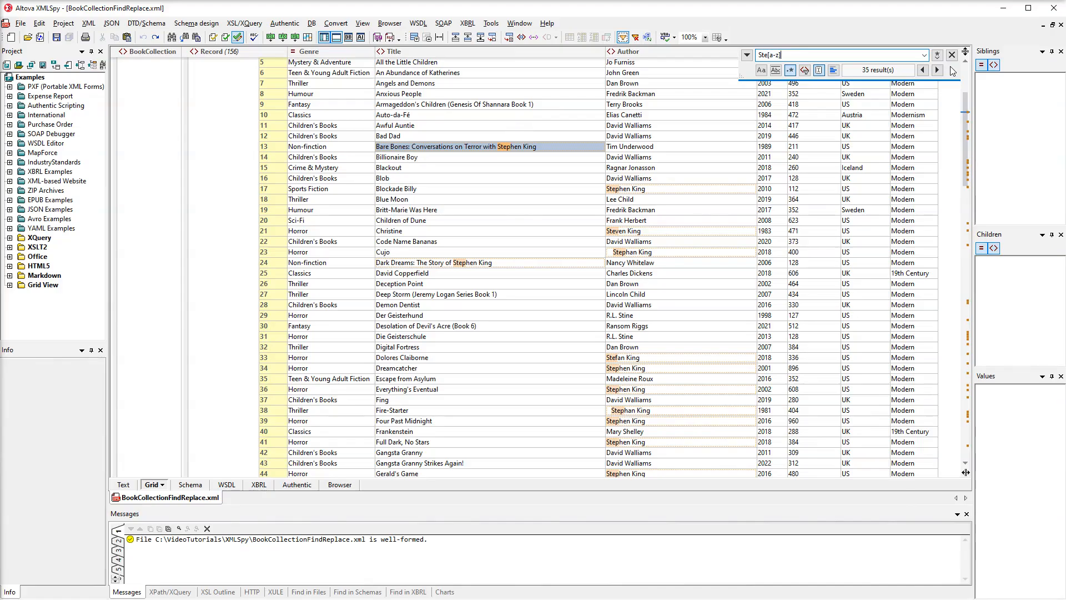
click(937, 55)
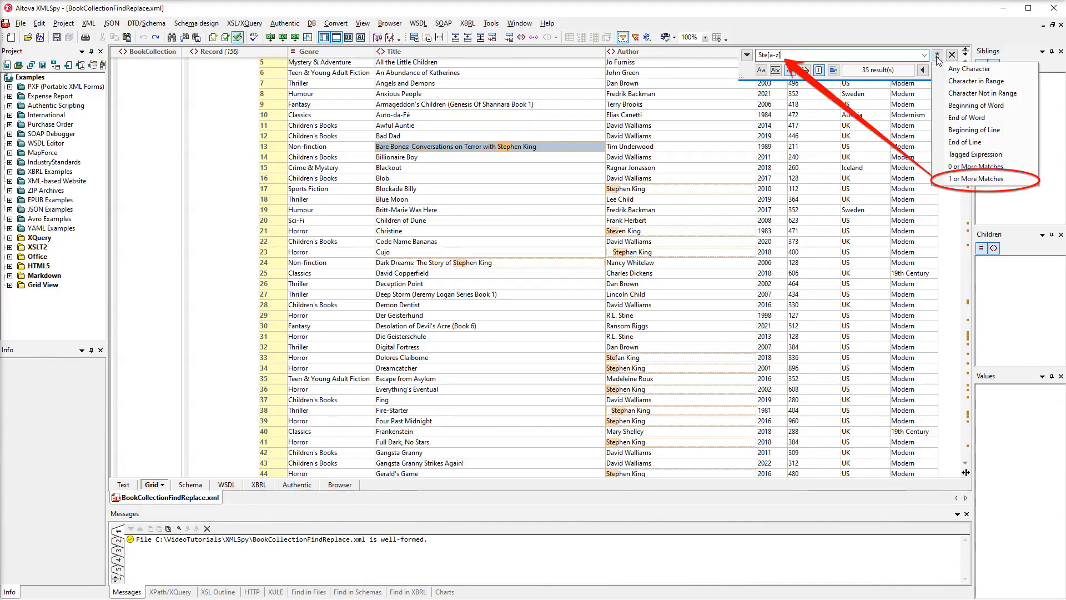
click(940, 179)
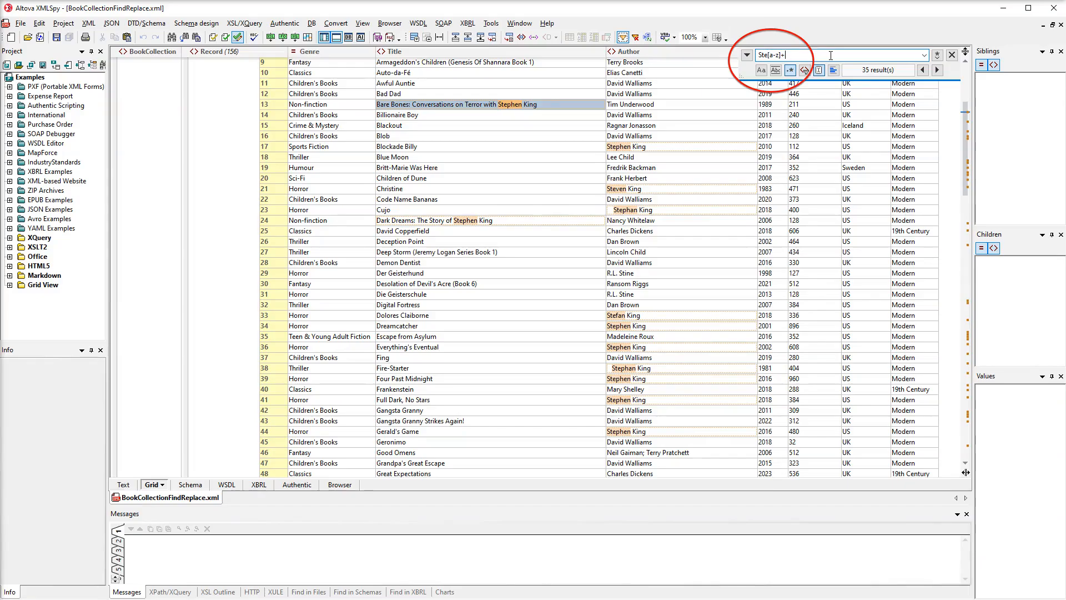
text(King)
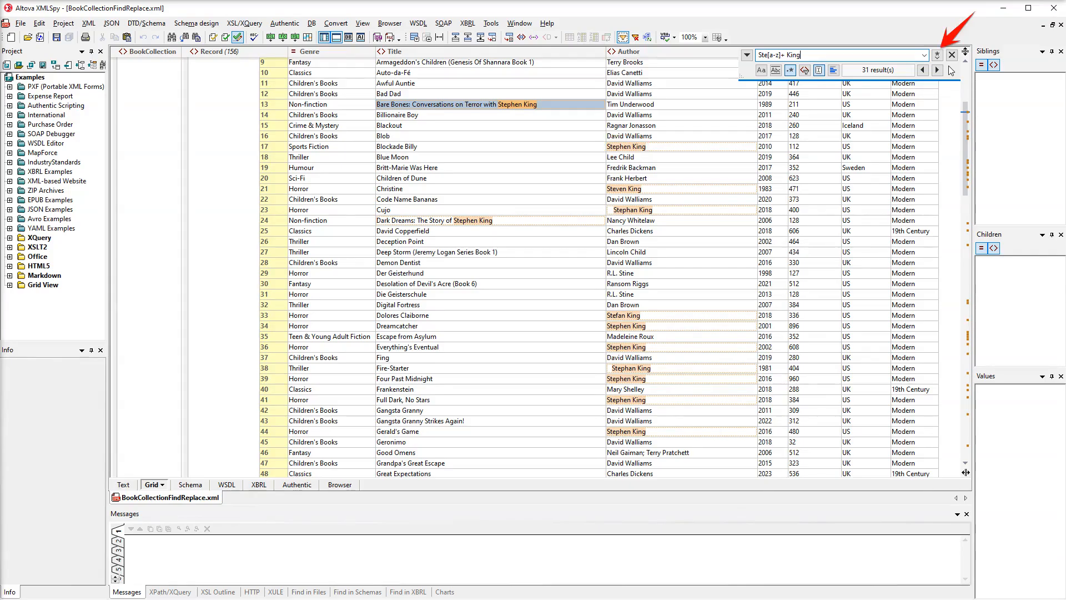
Step: Anchor the search pattern to the end and beginning of the line so it reads ^Ste[a-z]+ King$
click(938, 54)
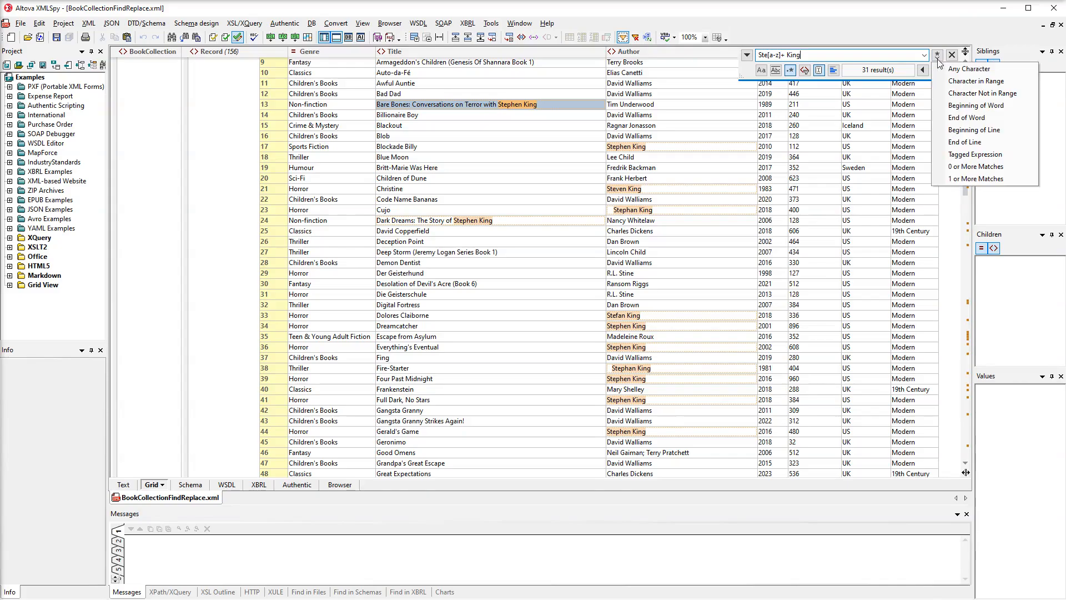
click(941, 143)
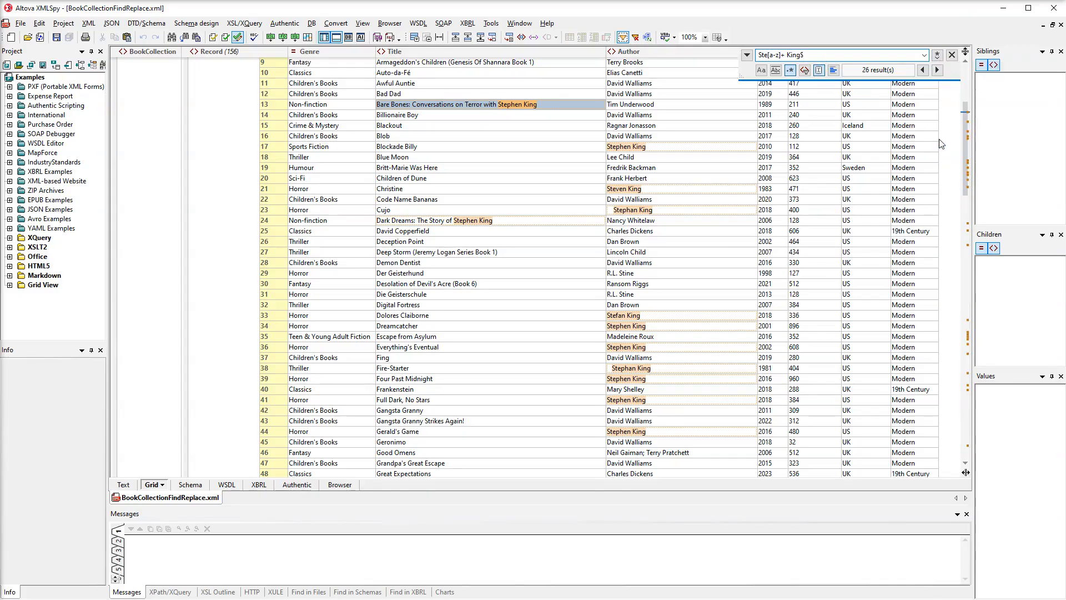
click(938, 56)
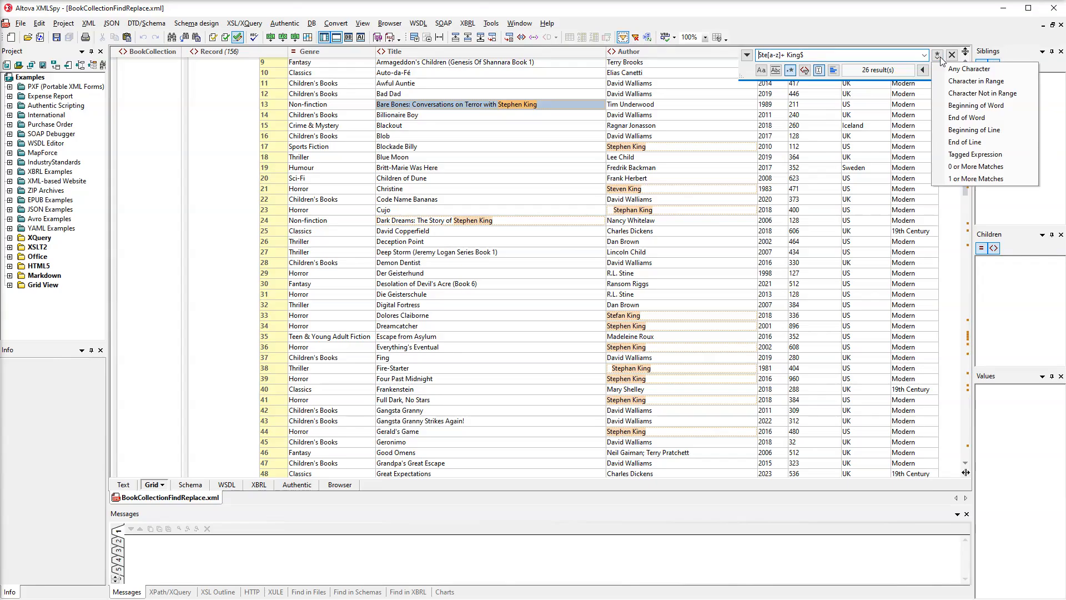
click(940, 130)
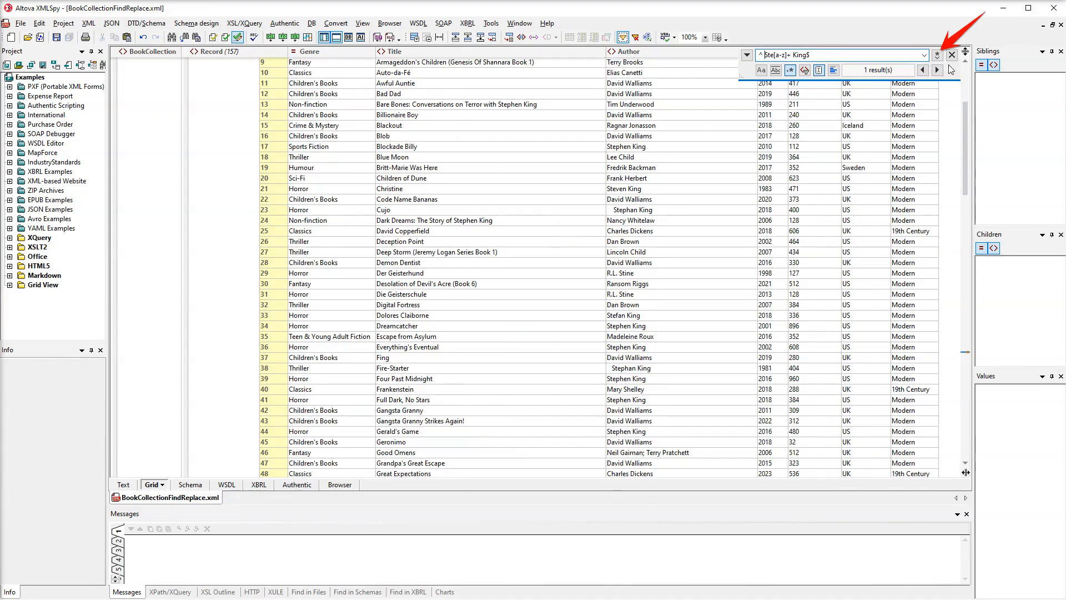
Step: Allow zero or more leading whitespace characters in the search pattern so it reads ^\s*Ste[a-z]+ King$
click(939, 57)
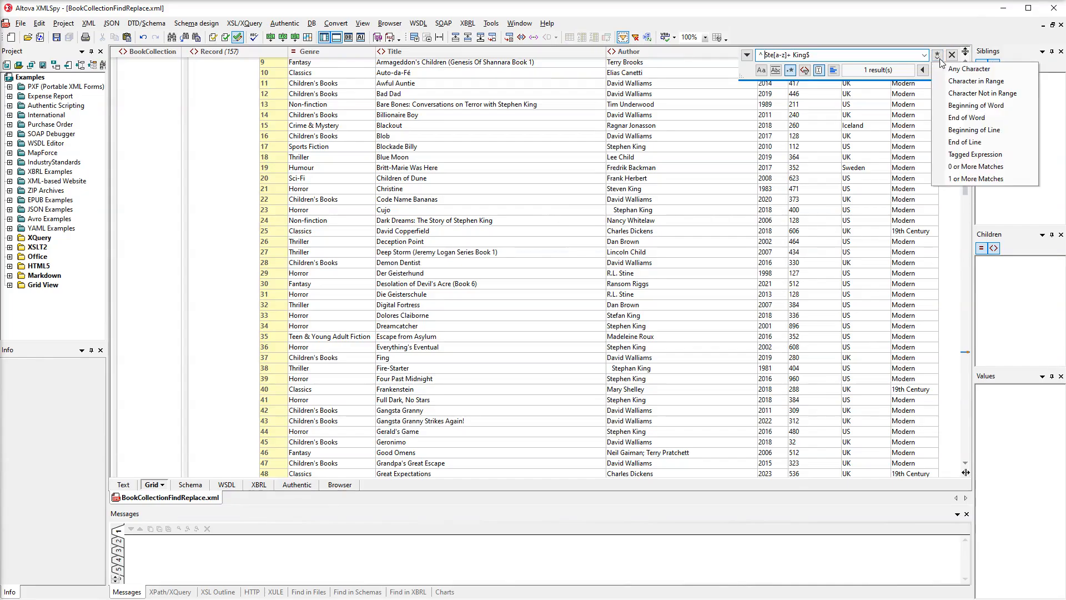
click(940, 166)
key(Return)
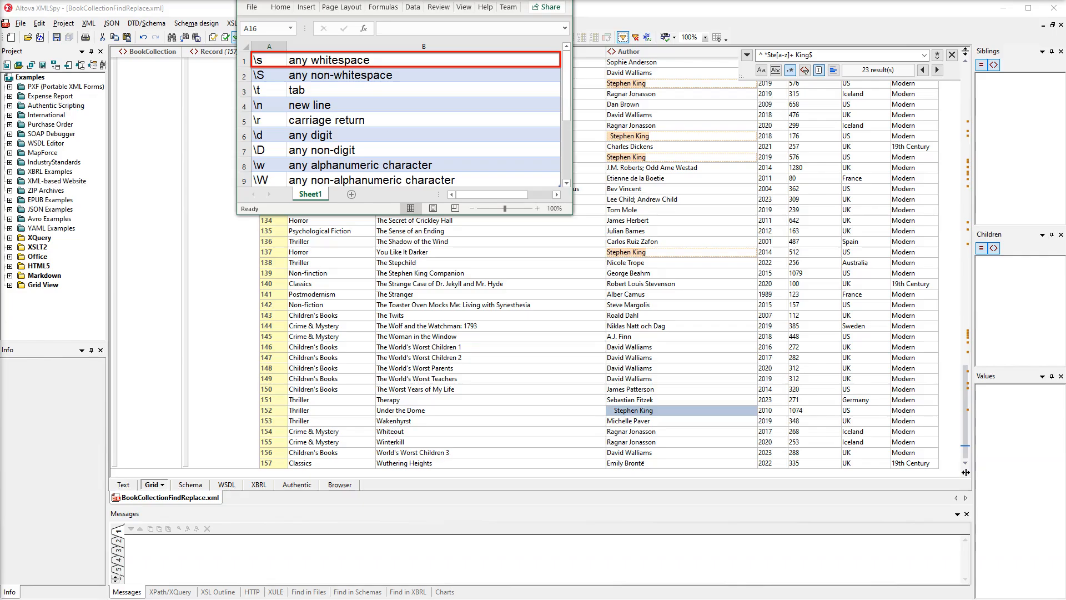
key(BackSpace)
key(BackSpace)
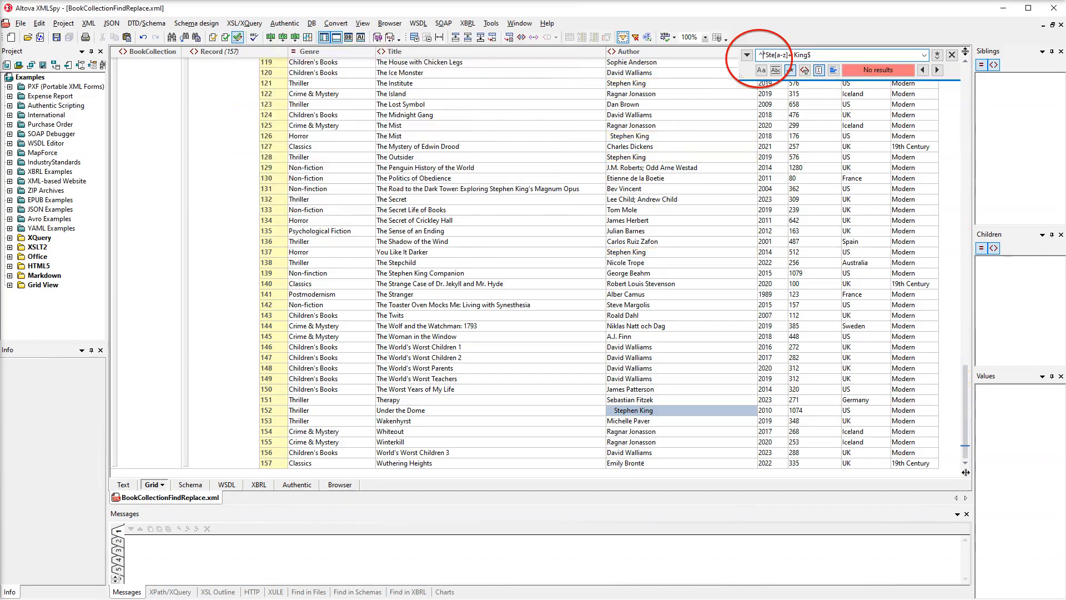
text(\s)
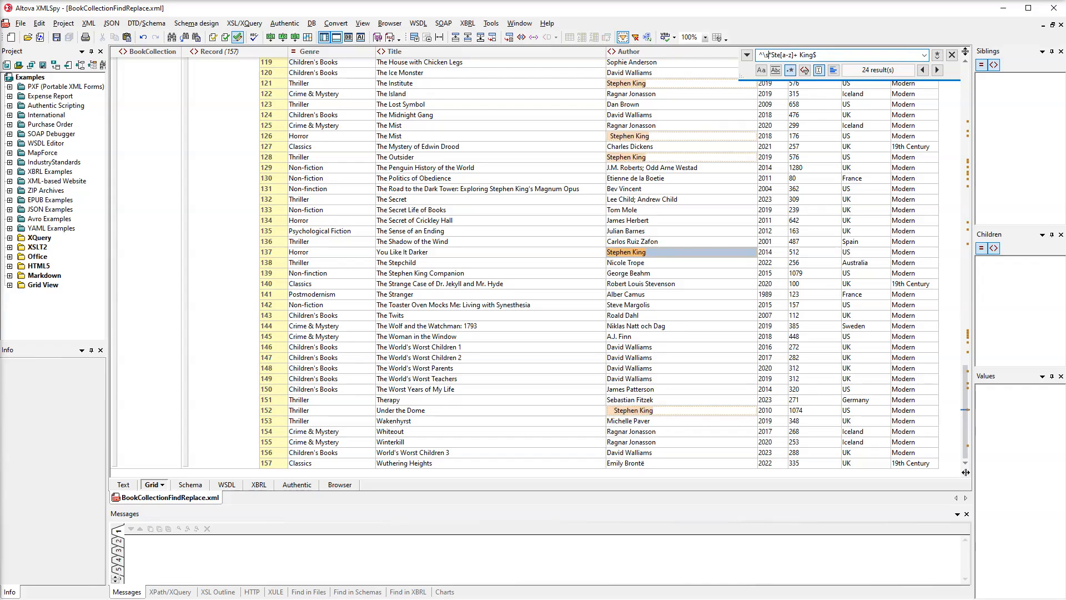
Step: Replace all matches of the pattern ^\s*Ste[a-z]+ King$ with Stephen King
text(*)
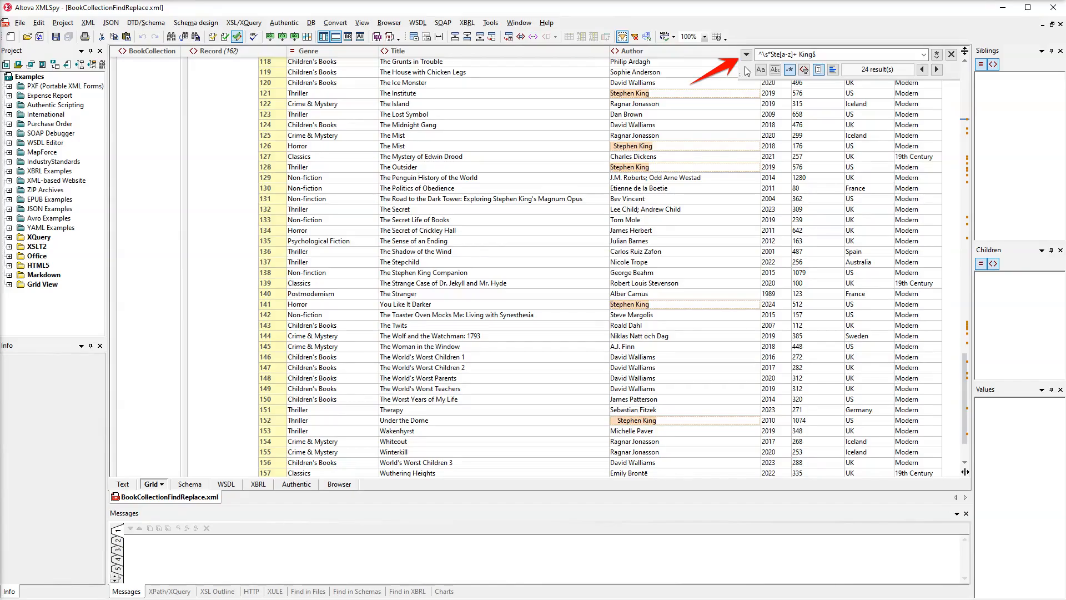
click(746, 55)
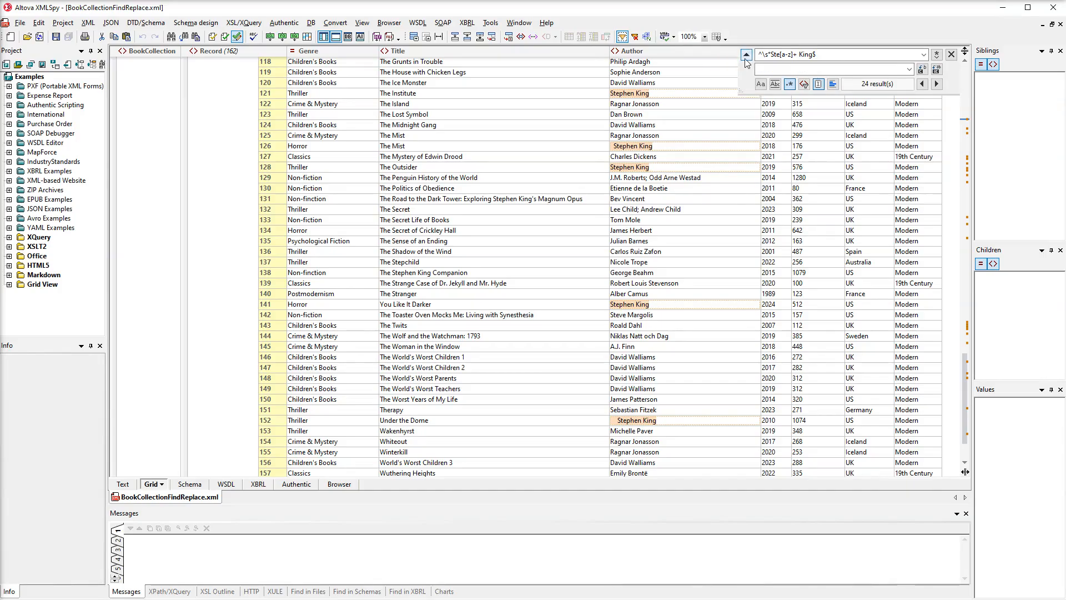
click(807, 69)
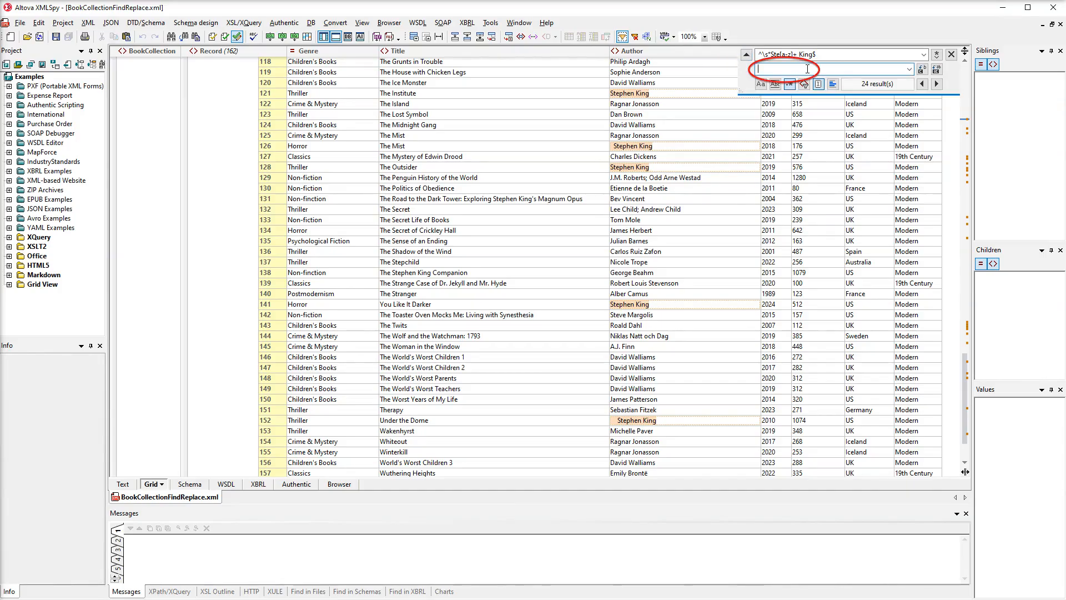
text(Stephen King)
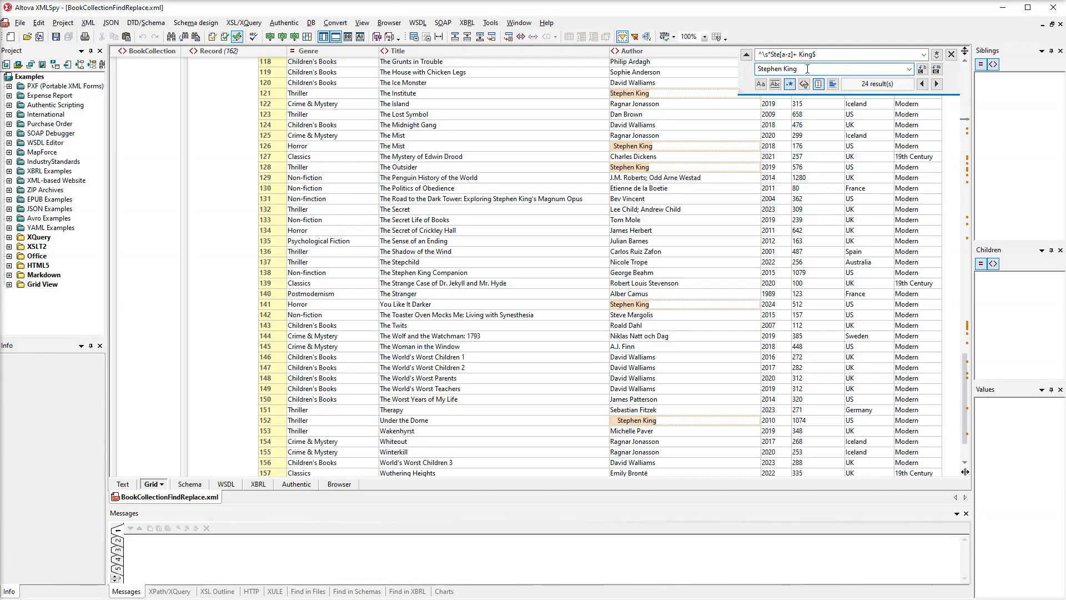
click(937, 69)
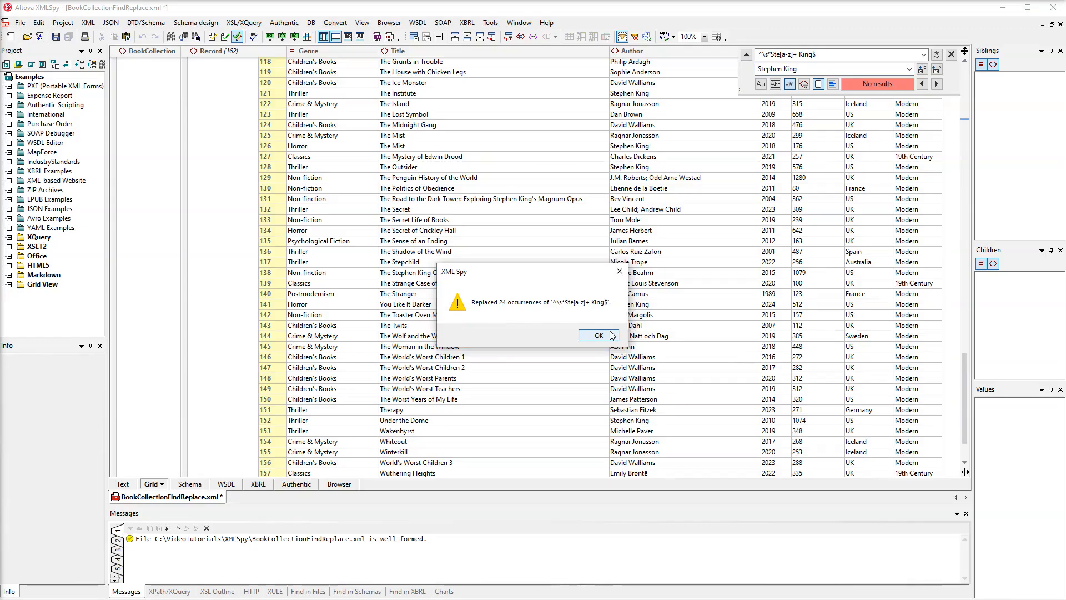
click(612, 336)
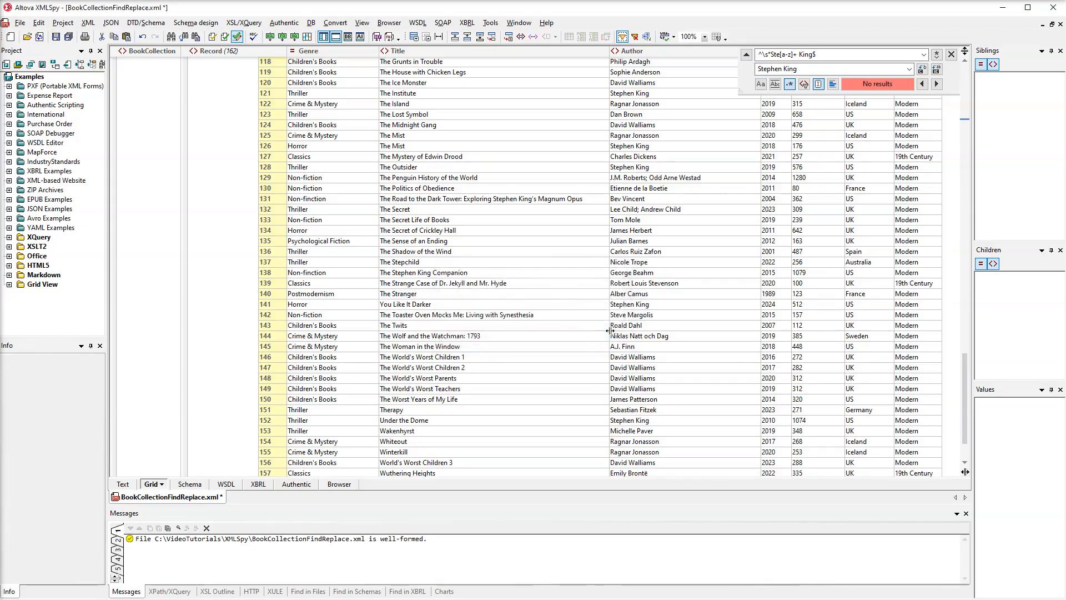
Step: In Text view, search for Mystery, taken from the Amazonia record's genre, and restrict the search to attribute contents only
click(132, 485)
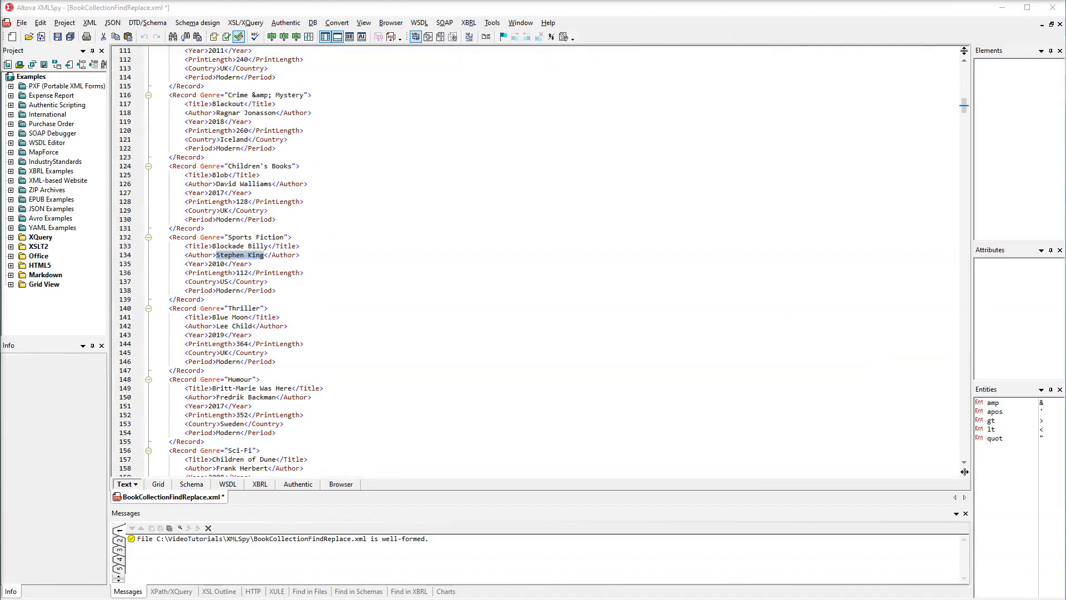
key(ctrl+End)
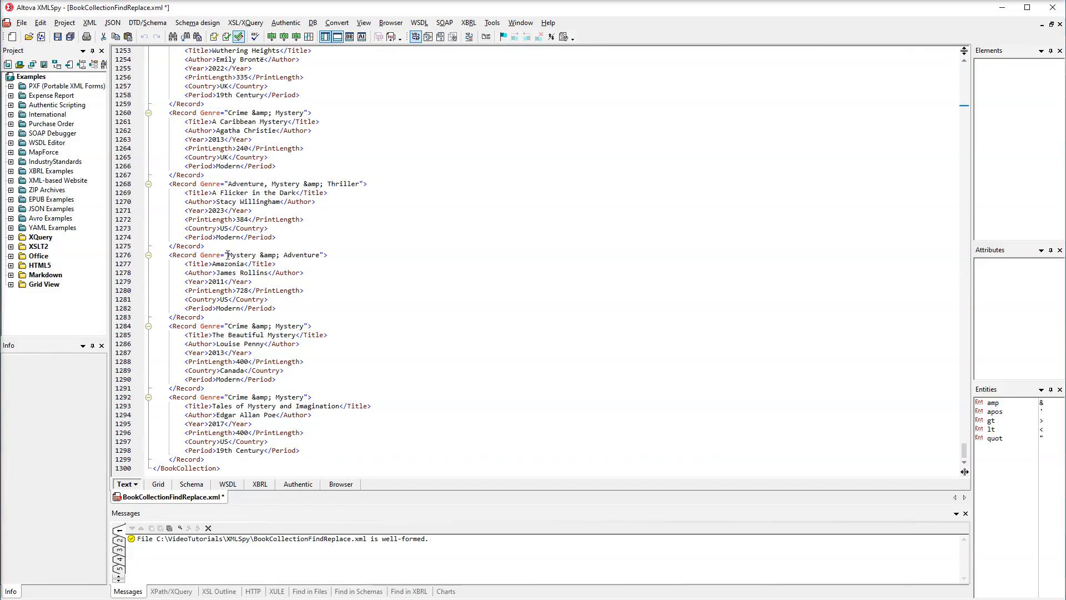
click(227, 255)
drag(228, 255, 254, 256)
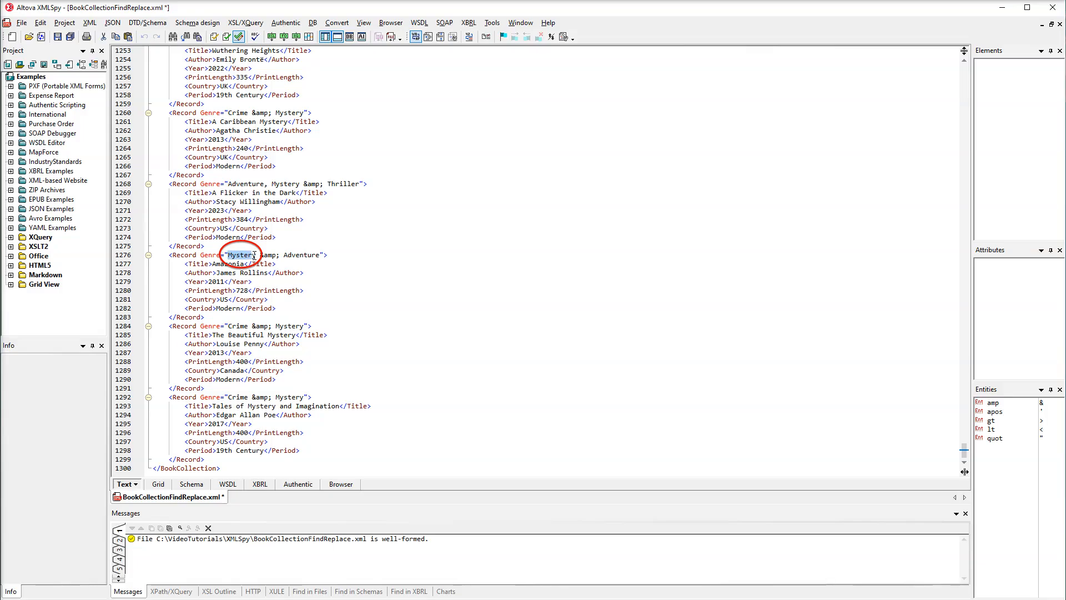
key(ctrl+f)
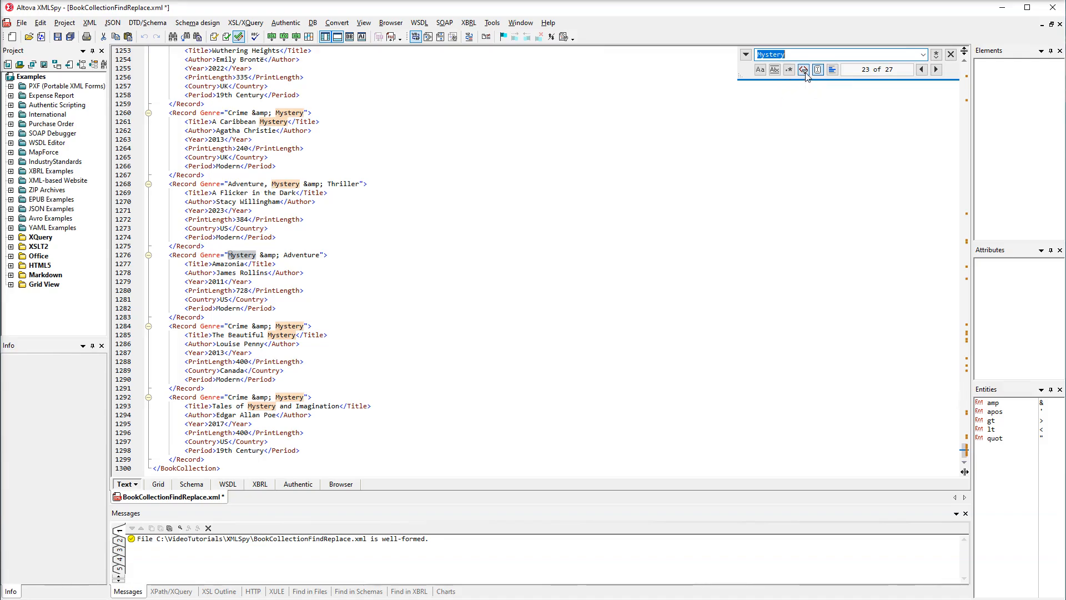
click(805, 72)
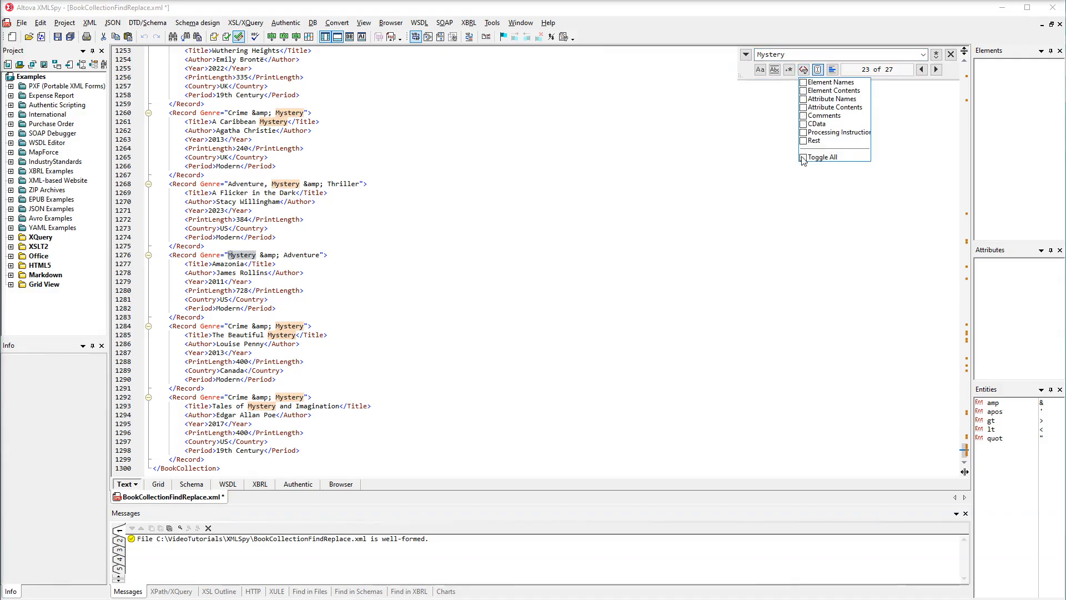
click(803, 108)
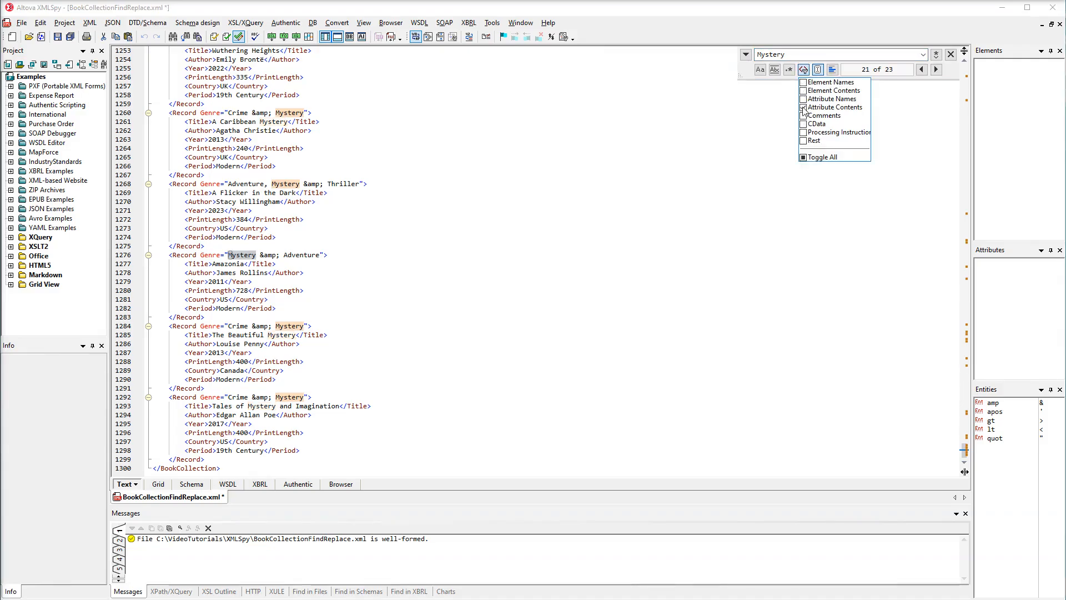
Step: Browse forward to the last Mystery match and back through the preceding genre attribute matches
click(937, 70)
click(937, 70)
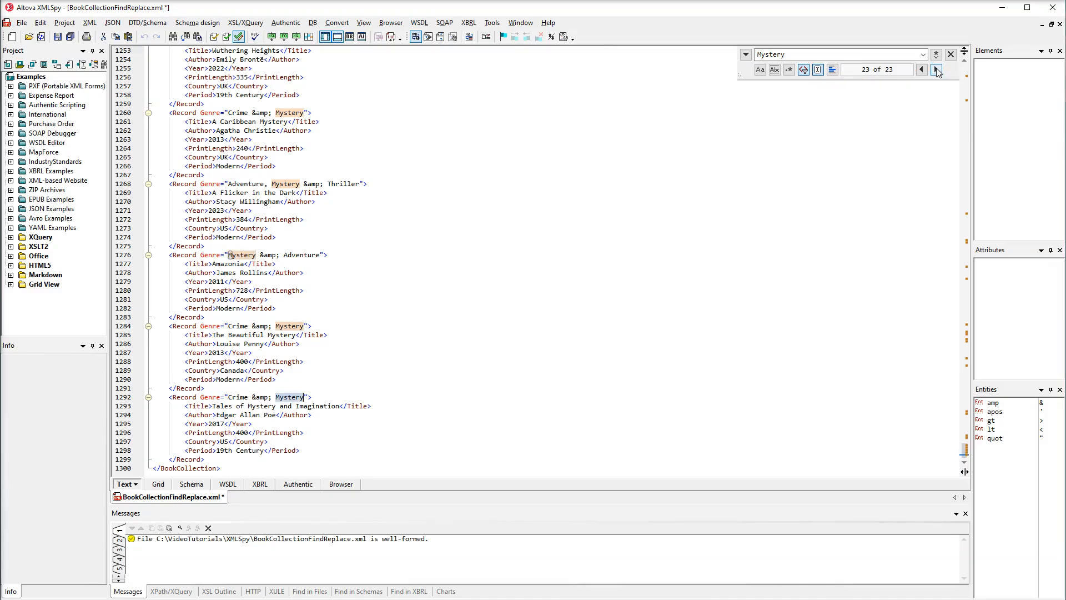
click(922, 70)
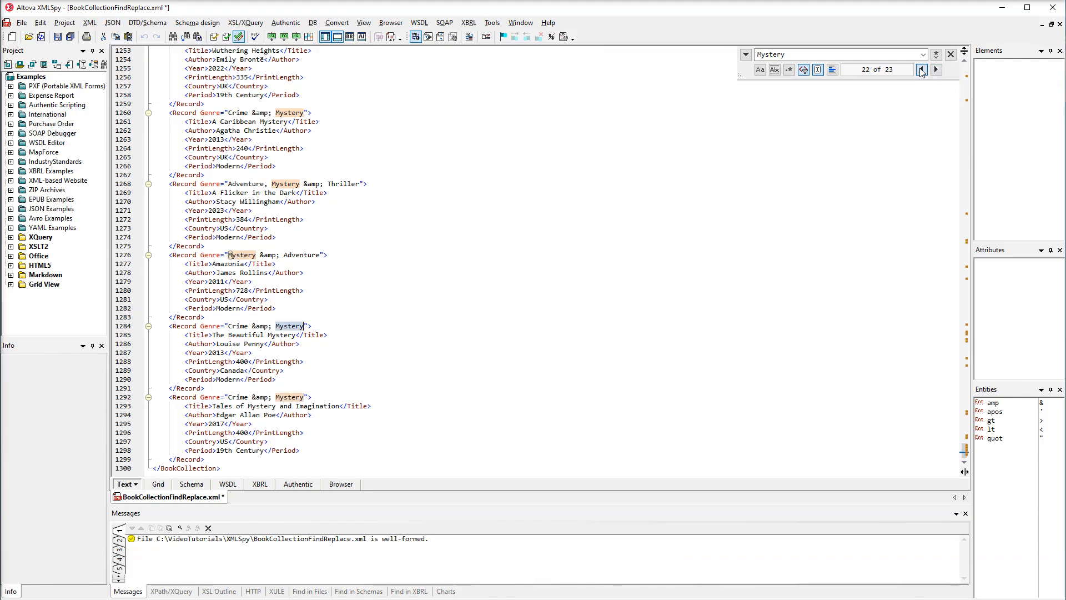
click(921, 70)
click(922, 70)
click(921, 70)
click(921, 70)
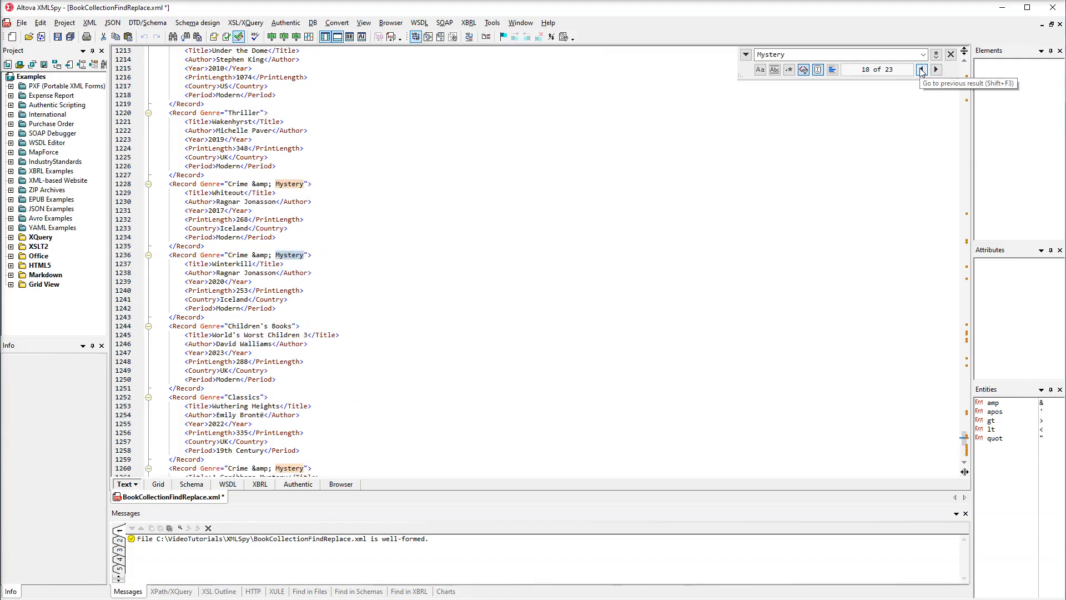